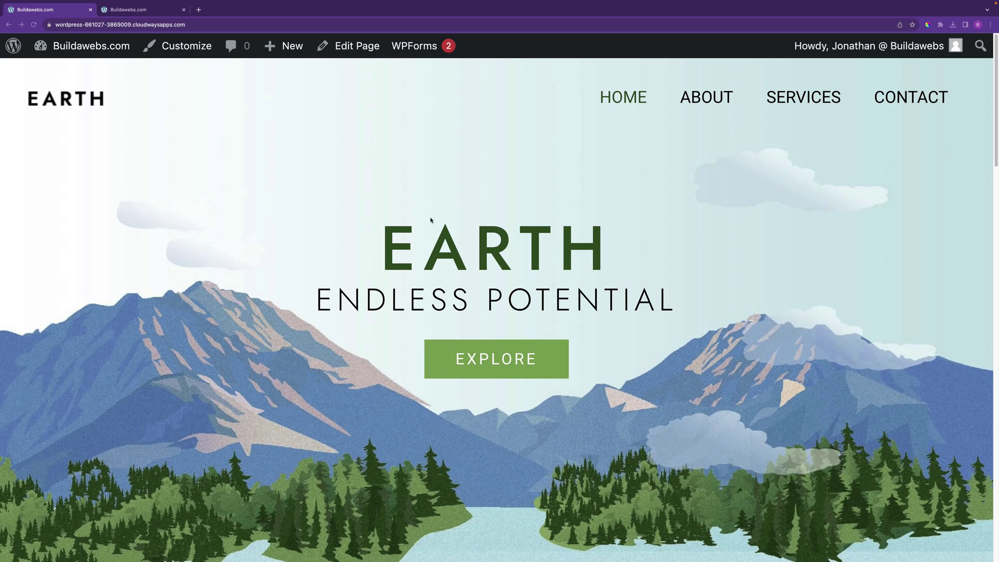
# Check the local site in the other Chrome tab, then return to the live Buildawebs.com site
pyautogui.click(145, 8)
pyautogui.click(145, 10)
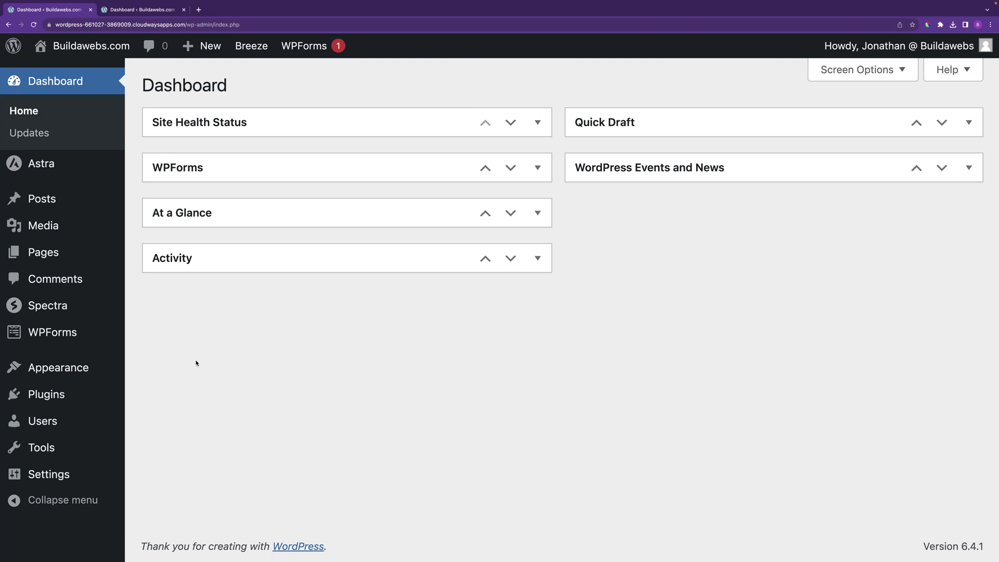
# Search the plugin directory for All-in-One WP Migration, then install and activate it on the live site
pyautogui.click(62, 396)
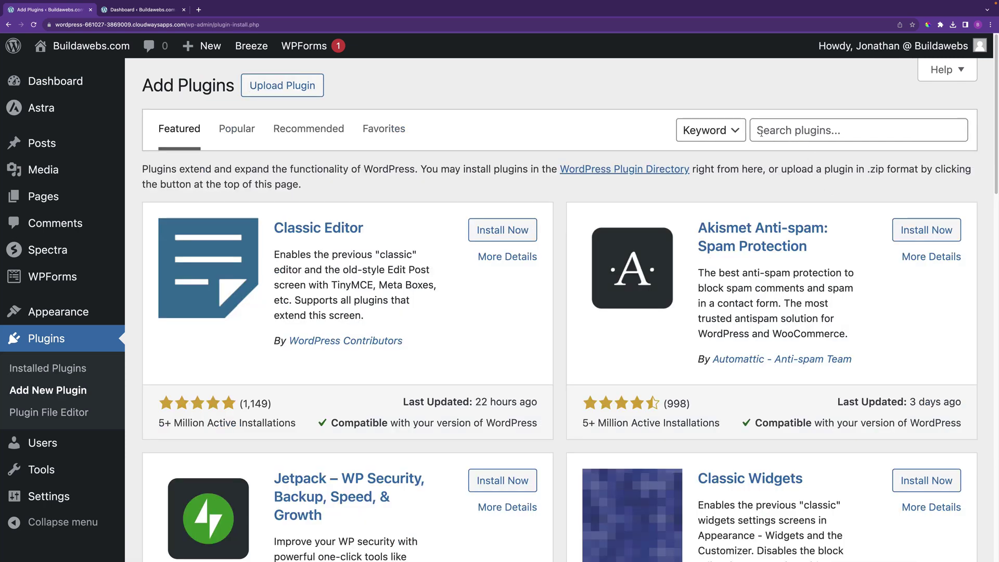
pyautogui.click(778, 131)
pyautogui.write('All-in-One WP Migration')
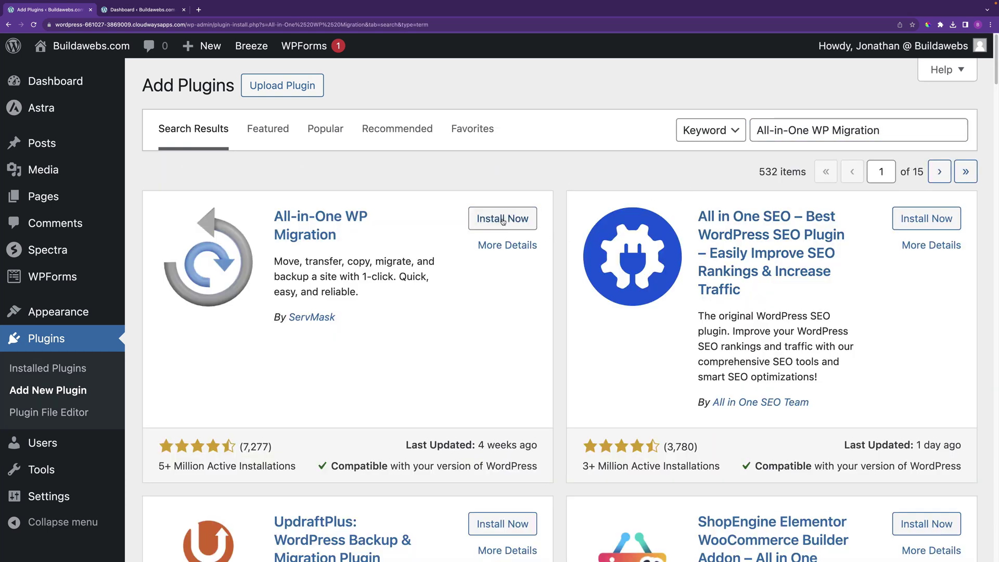
pyautogui.click(503, 220)
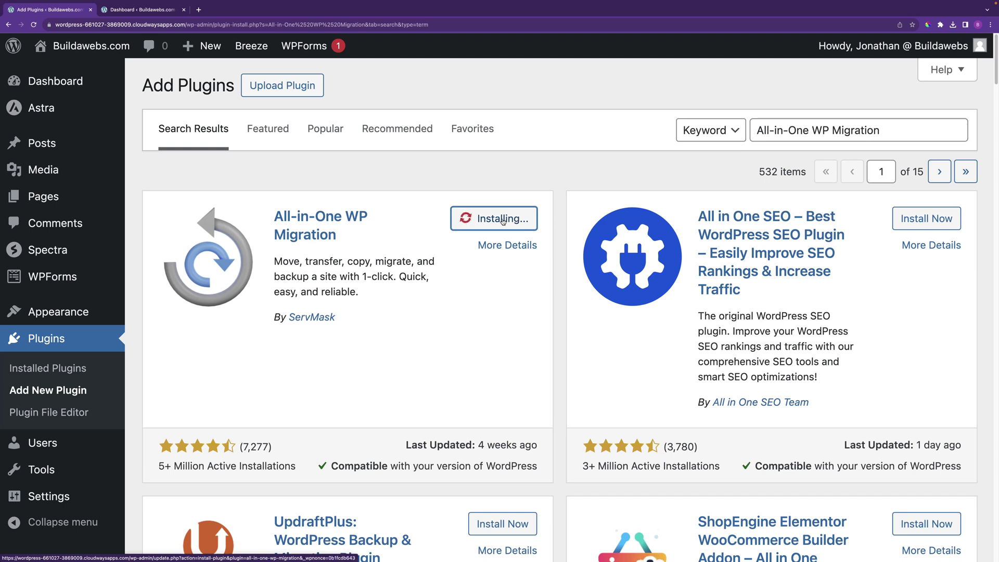
pyautogui.click(502, 220)
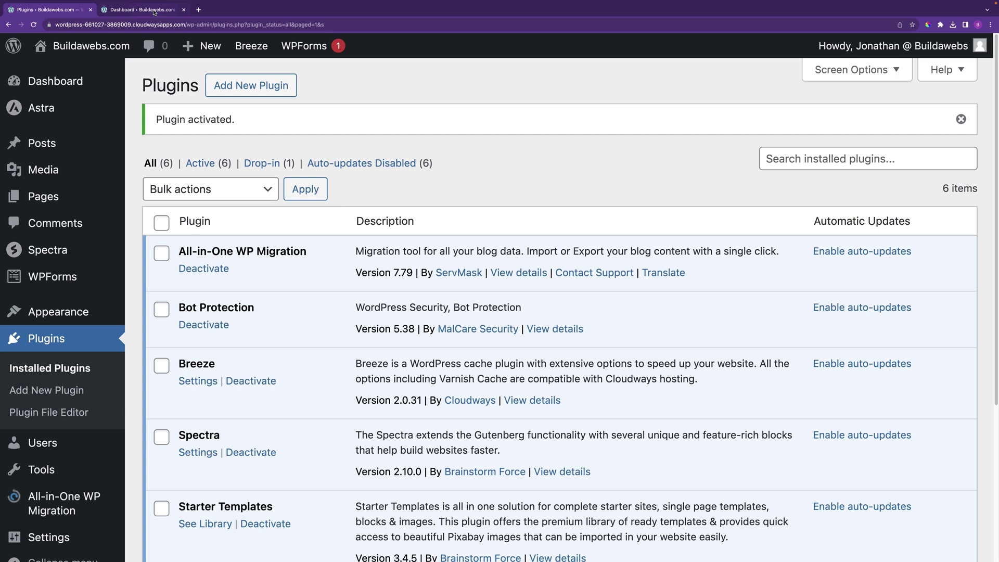
pyautogui.click(146, 10)
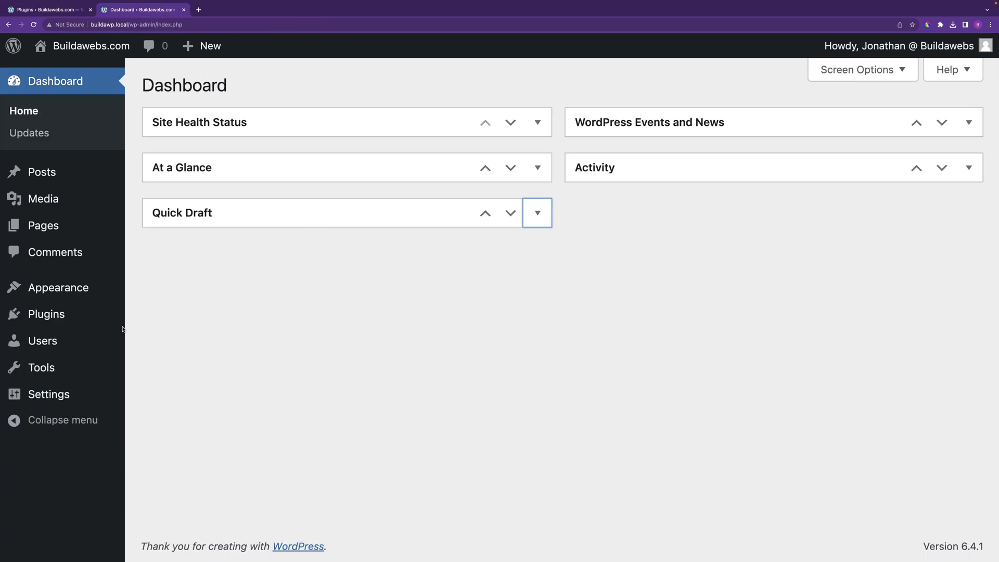
# On the local site, find All-in-One WP Migration under Add New Plugin, then install and activate it
pyautogui.click(52, 318)
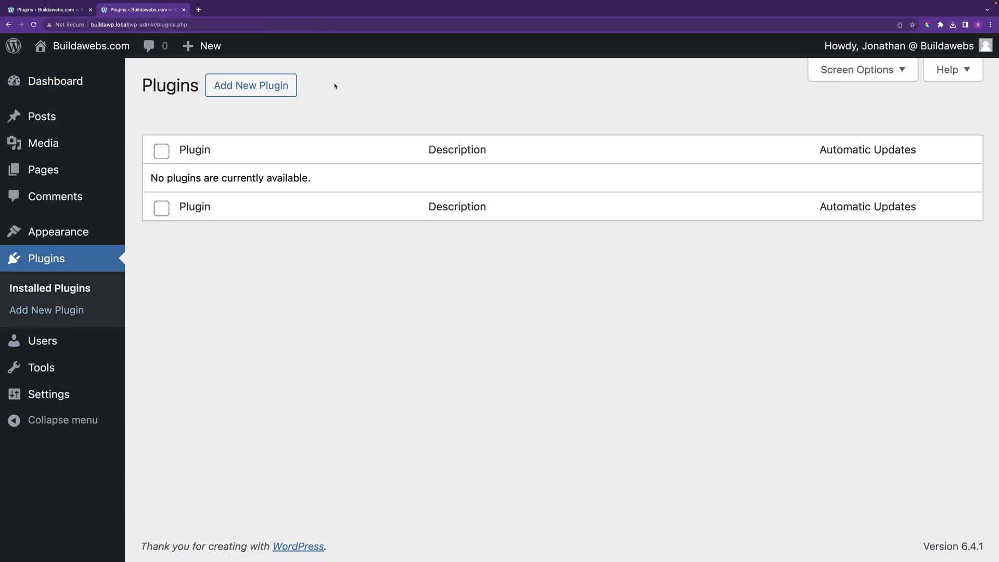
pyautogui.click(264, 86)
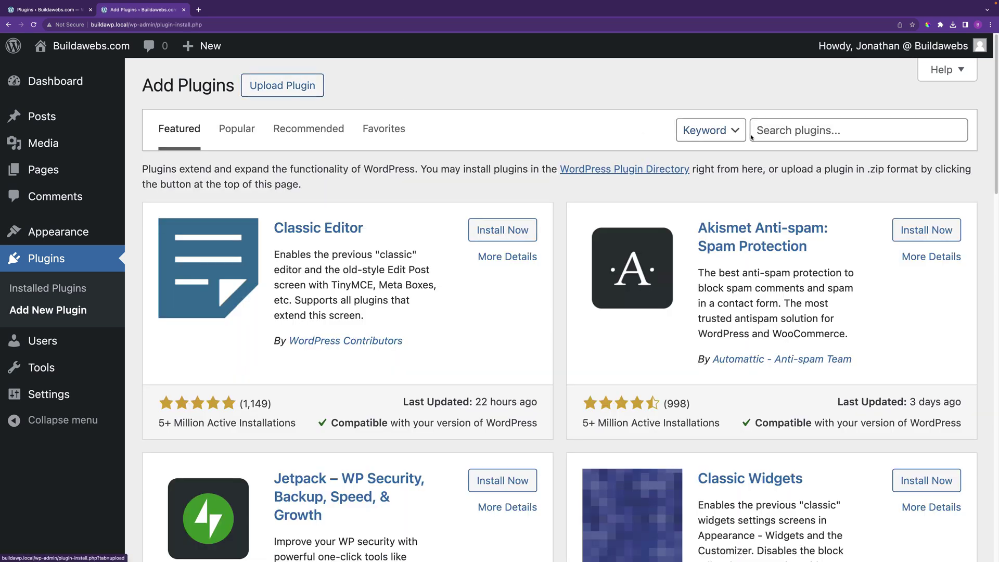
pyautogui.click(771, 130)
pyautogui.write('All-in-One WP Migration')
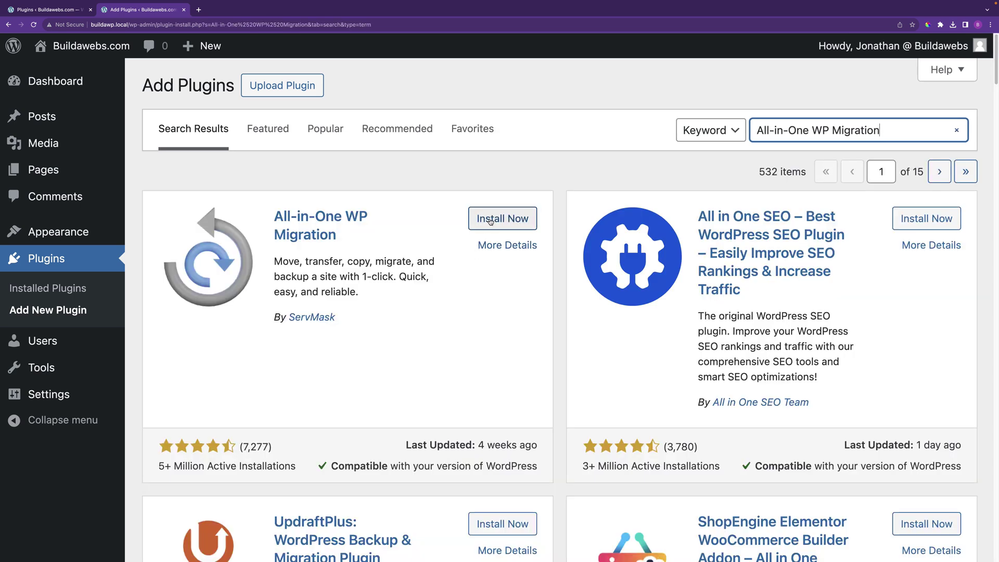
pyautogui.click(490, 221)
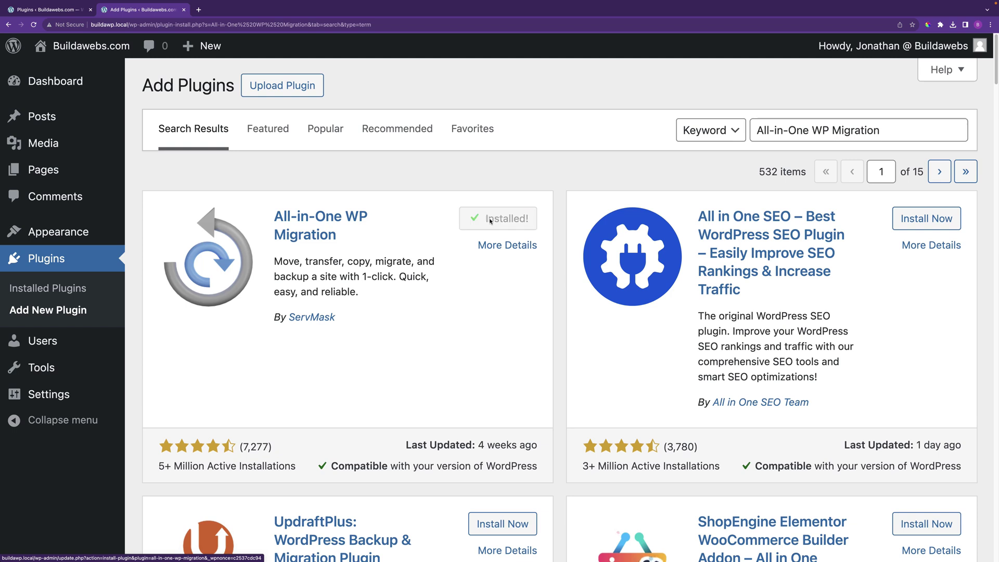
pyautogui.click(490, 220)
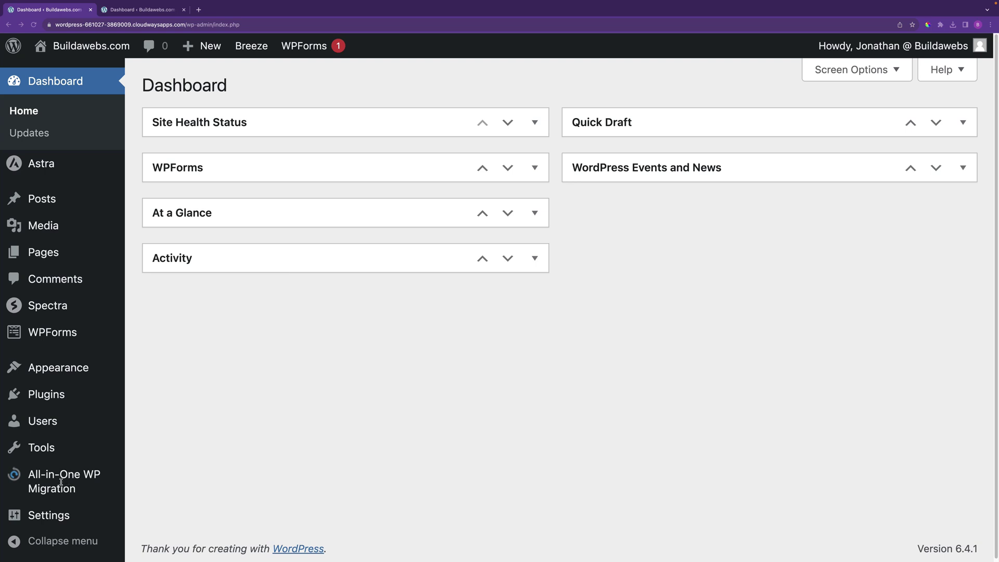
# Export the live site with Export To > File and download the 140 MB backup
pyautogui.click(62, 484)
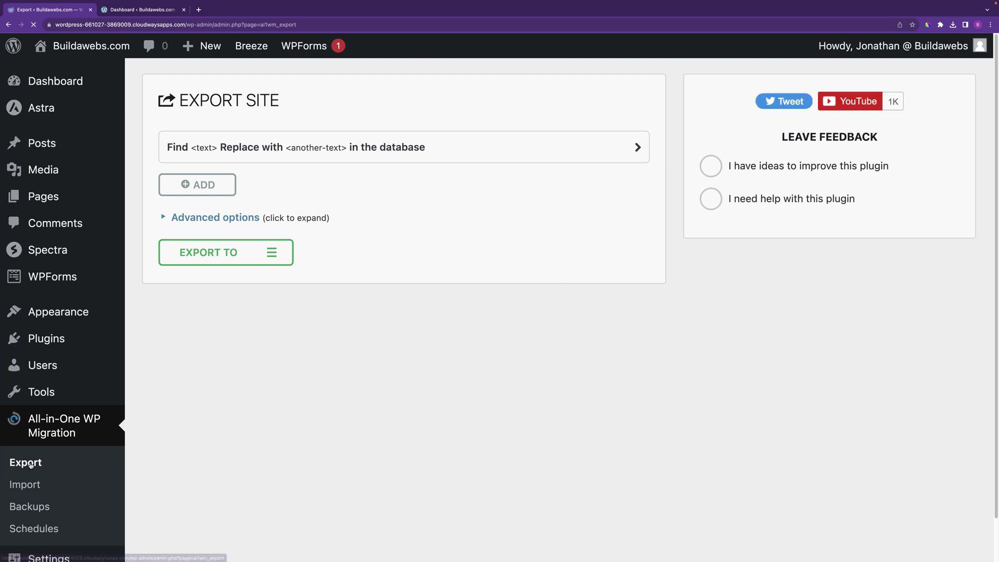
pyautogui.click(248, 254)
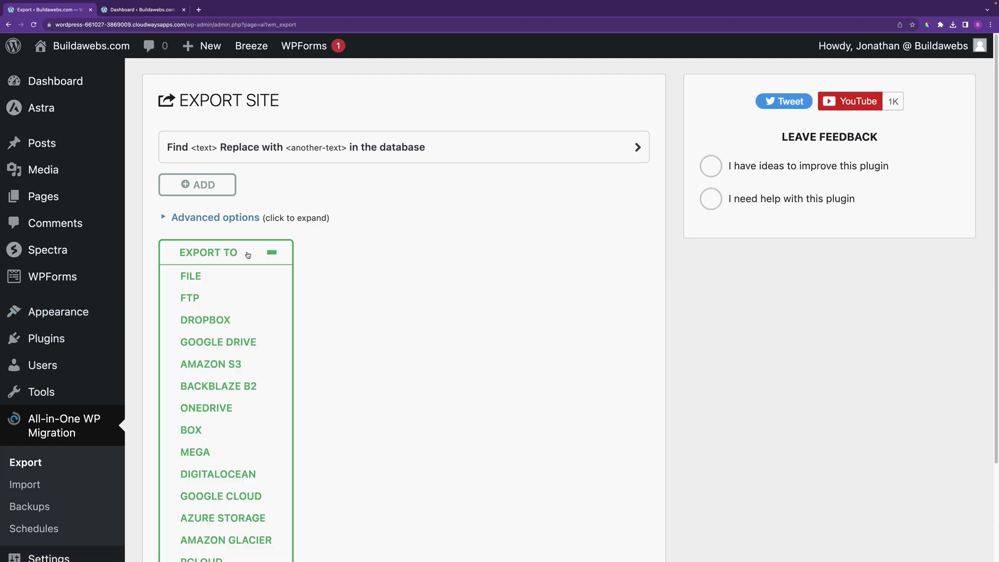
pyautogui.click(224, 274)
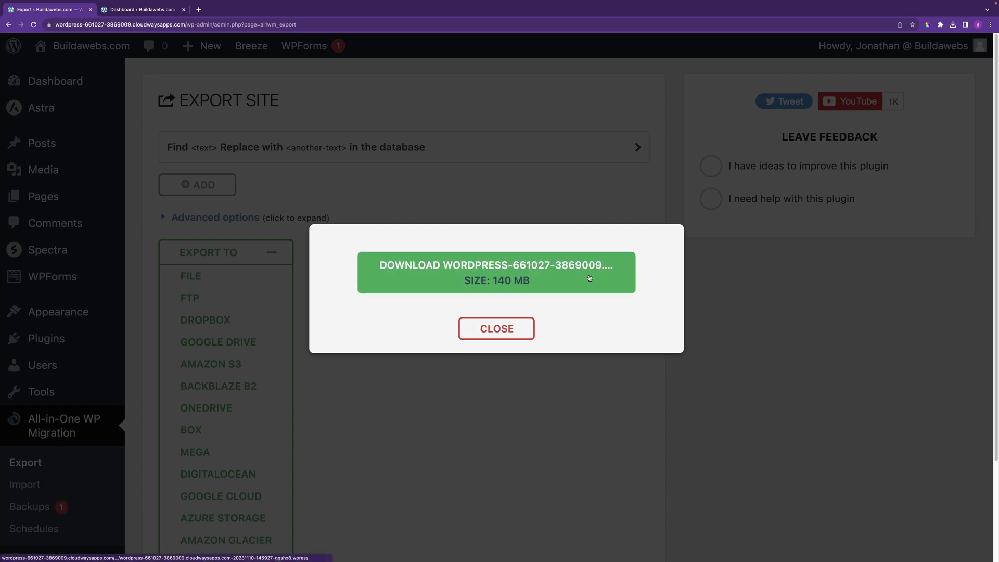
pyautogui.click(524, 276)
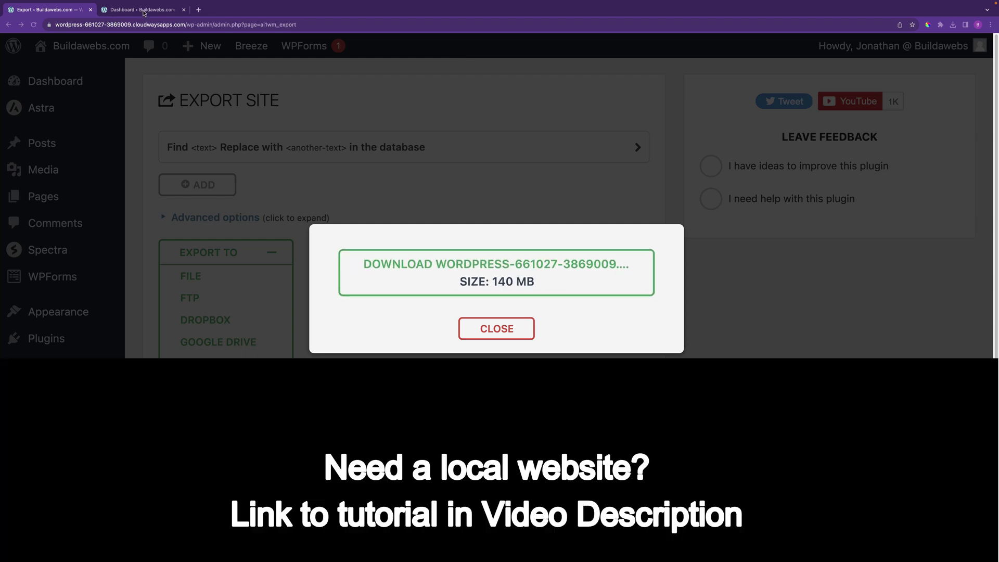
# On the local buildawp.local dashboard, go to All-in-One WP Migration's Import page
pyautogui.click(144, 13)
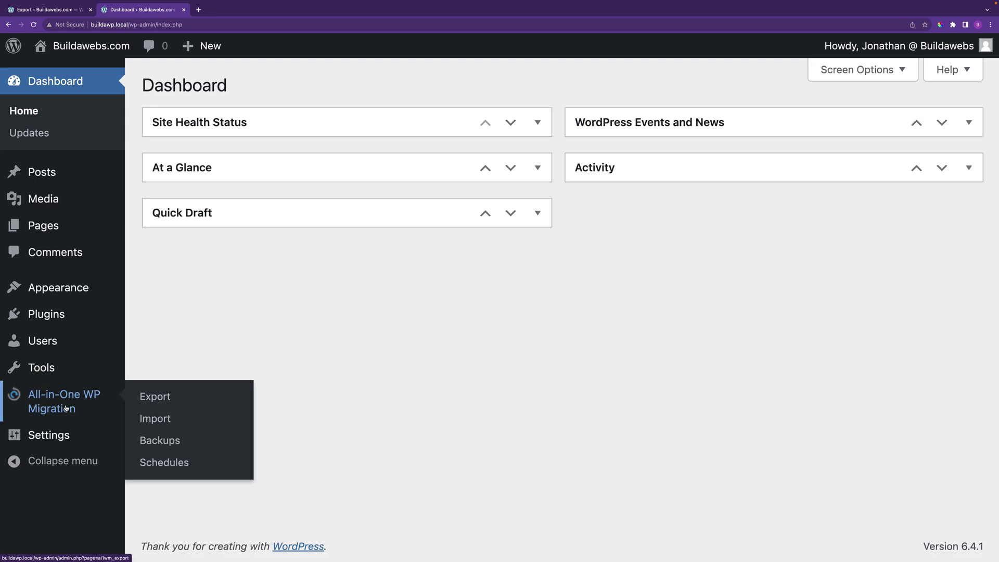
pyautogui.click(66, 408)
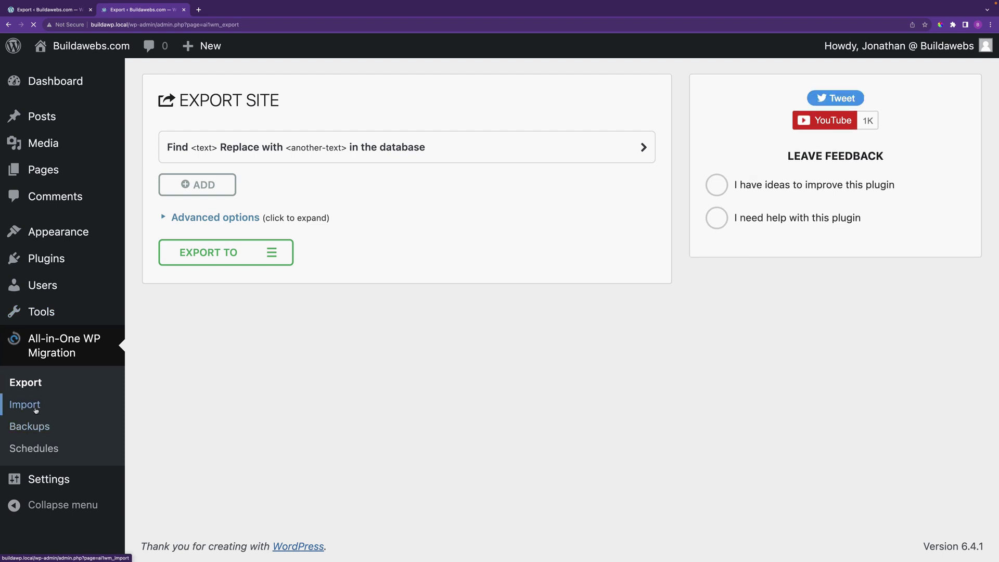
pyautogui.click(34, 407)
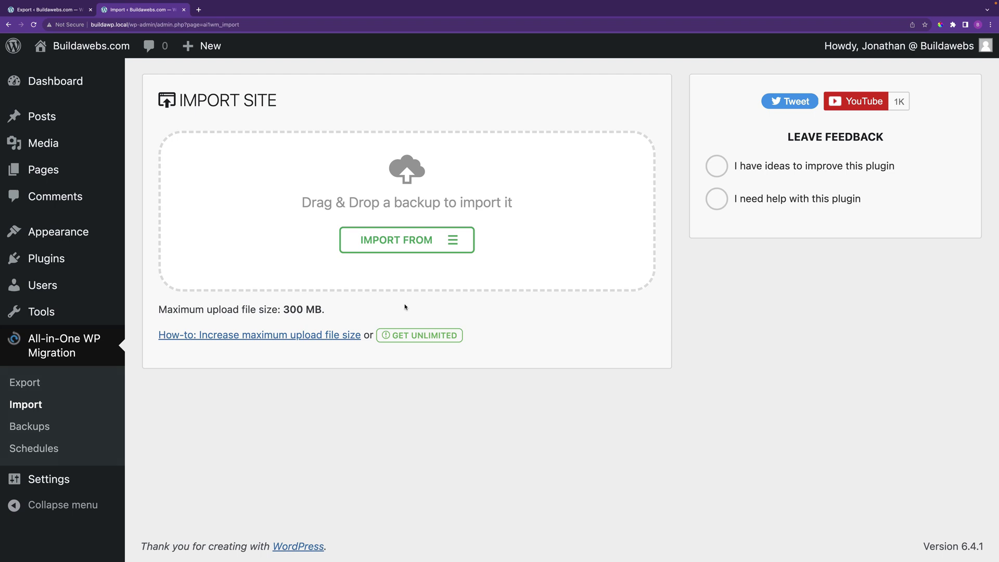
# Import the downloaded .wpress backup from file, confirm overwriting the local site, and finish
pyautogui.click(412, 240)
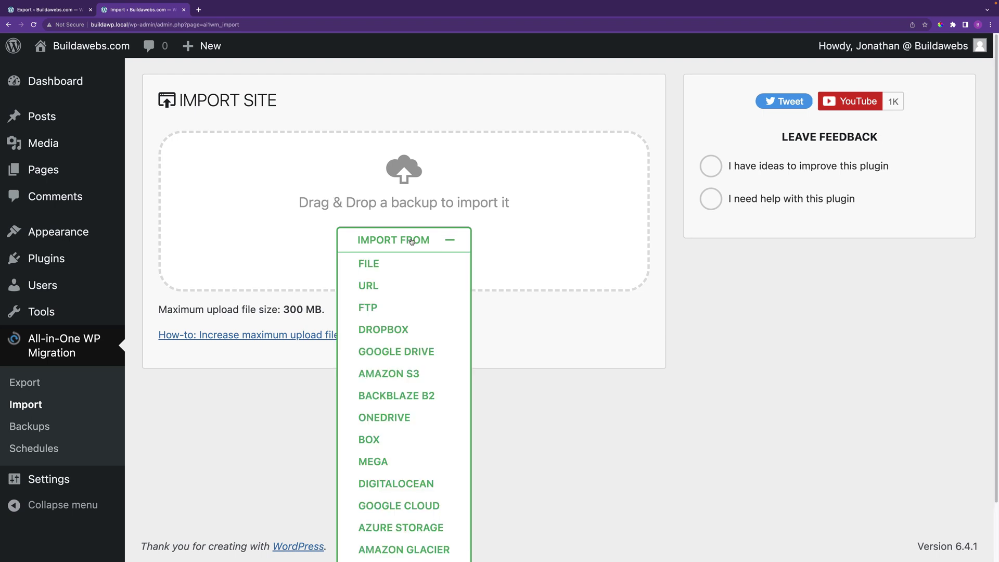
pyautogui.click(386, 266)
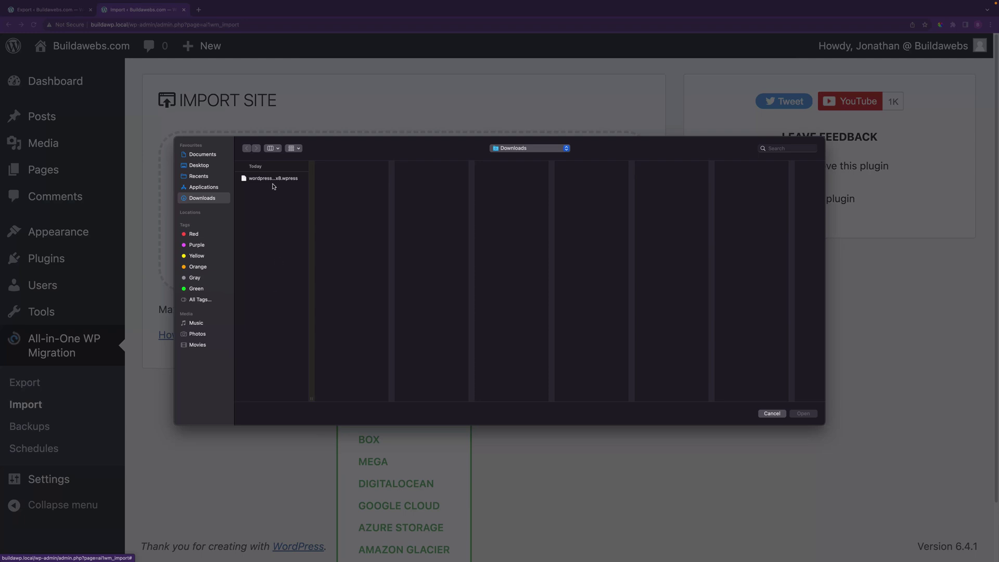
pyautogui.click(273, 179)
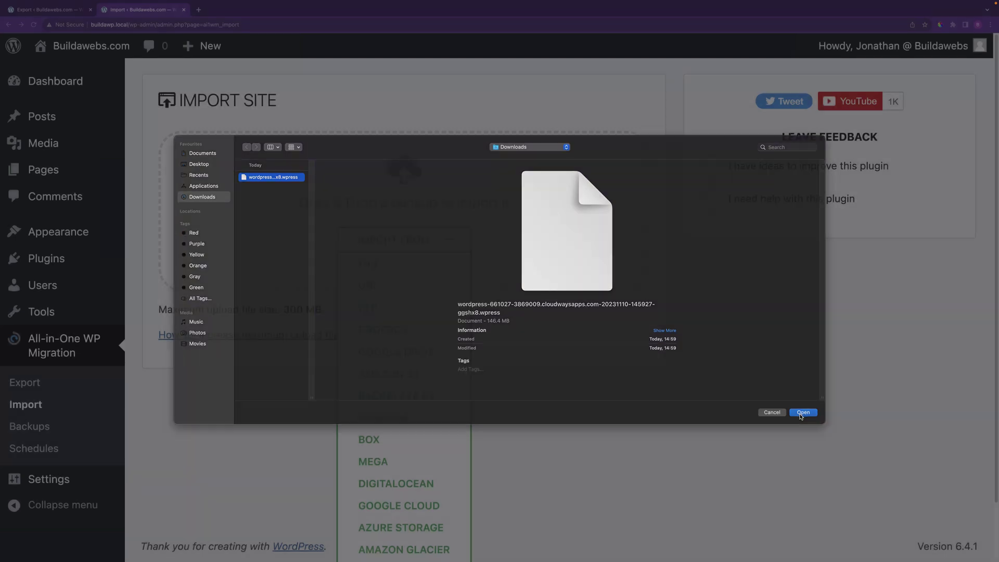
pyautogui.click(802, 414)
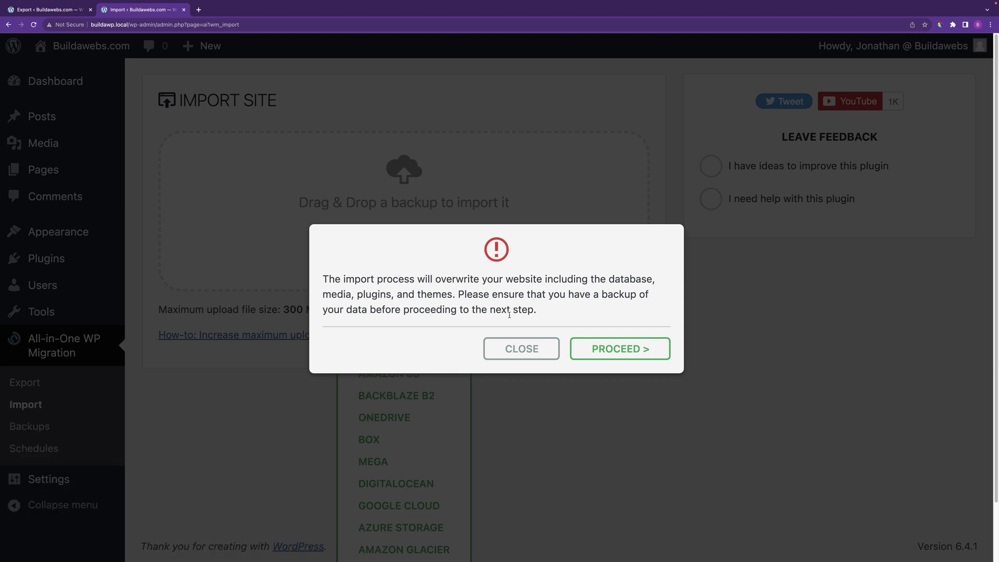
pyautogui.click(612, 348)
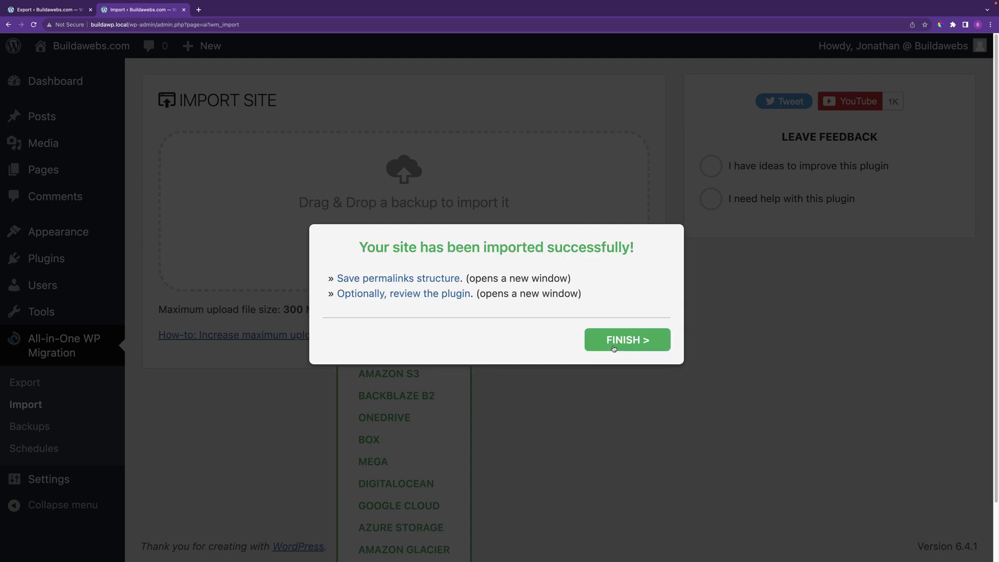
pyautogui.click(620, 345)
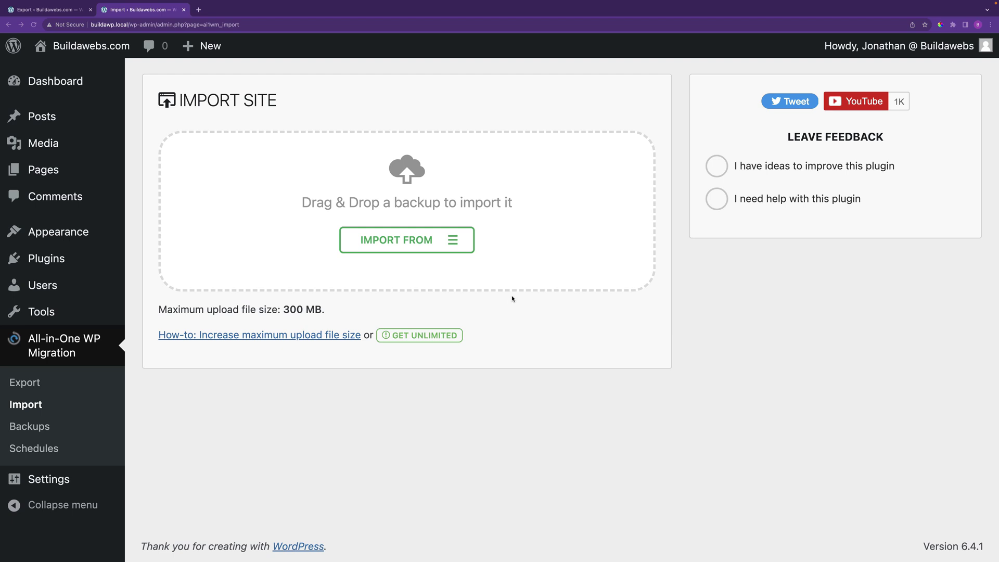
# Visit the local site's front end to see the imported EARTH homepage
pyautogui.click(62, 48)
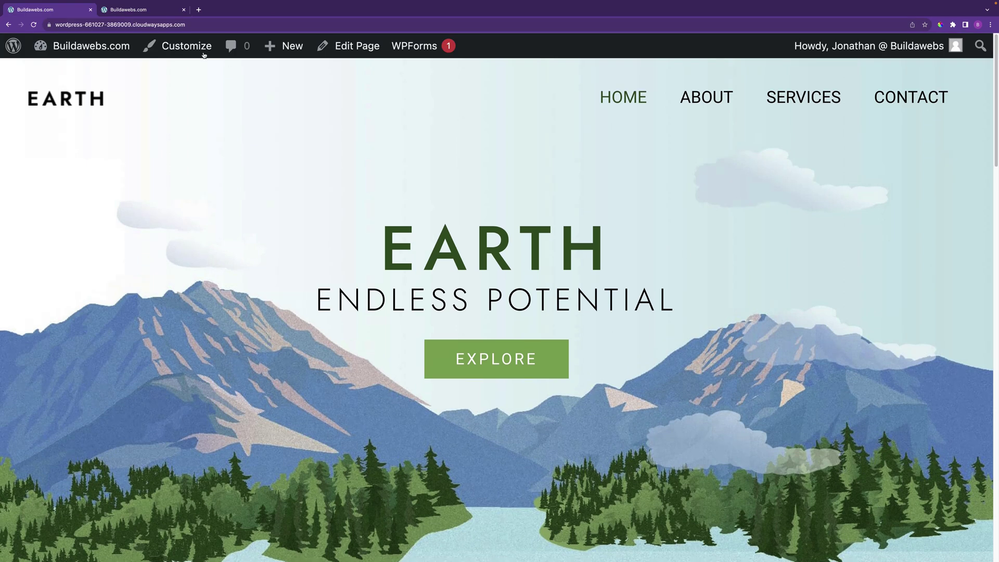
pyautogui.click(135, 13)
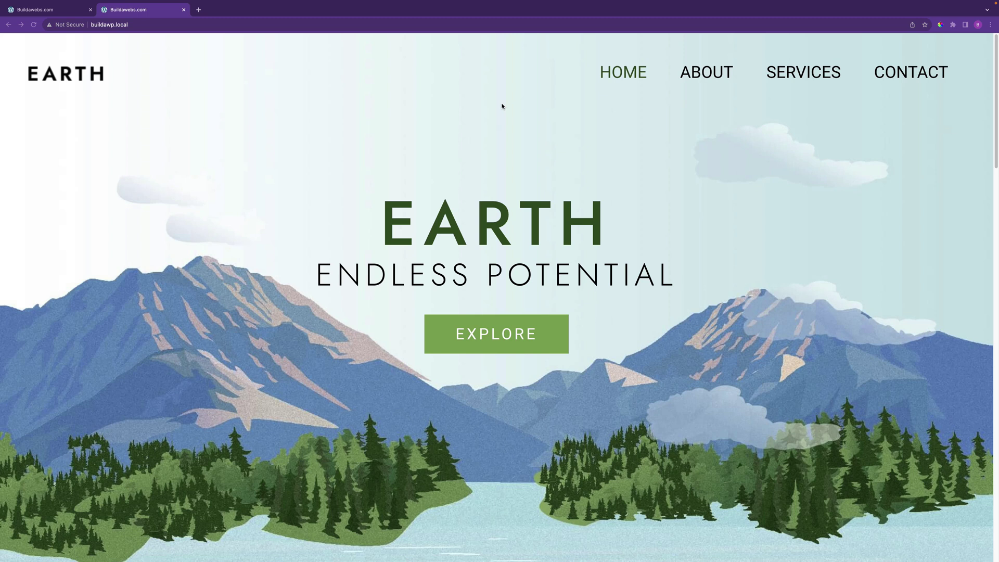
# Load the local site's login page at buildawp.local/wp-login.php
pyautogui.click(154, 26)
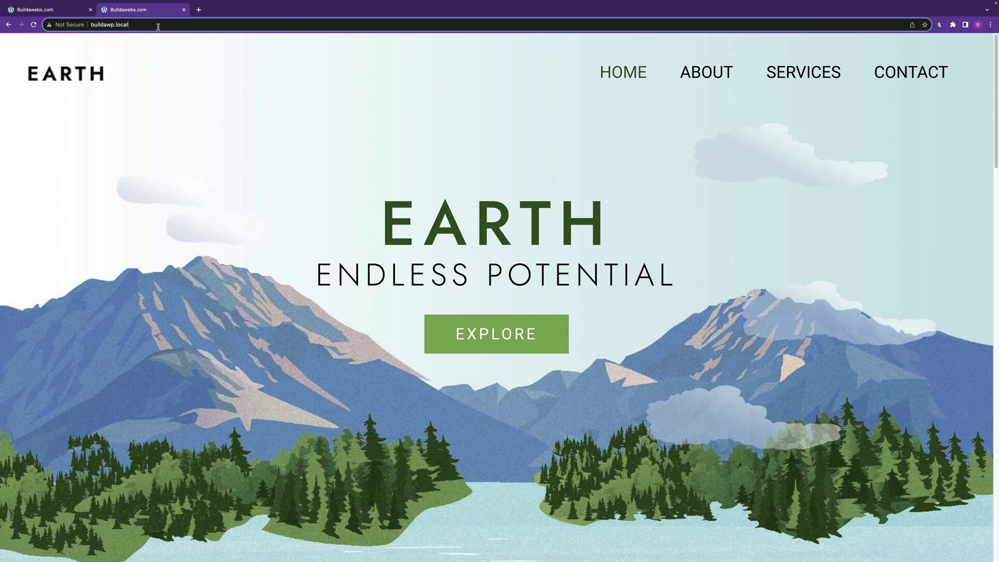
pyautogui.write('/')
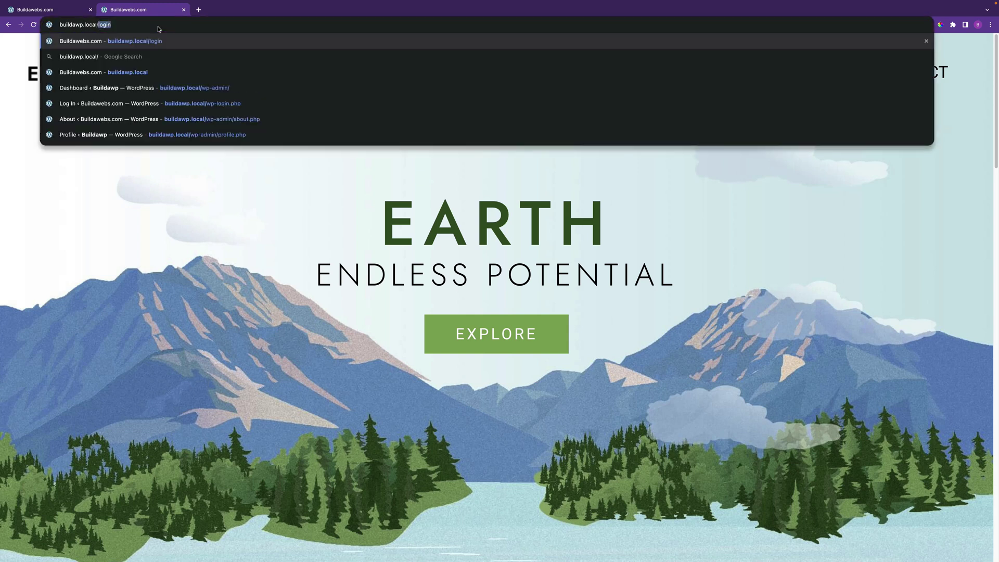
pyautogui.write('wp-login.php')
pyautogui.press('Return')
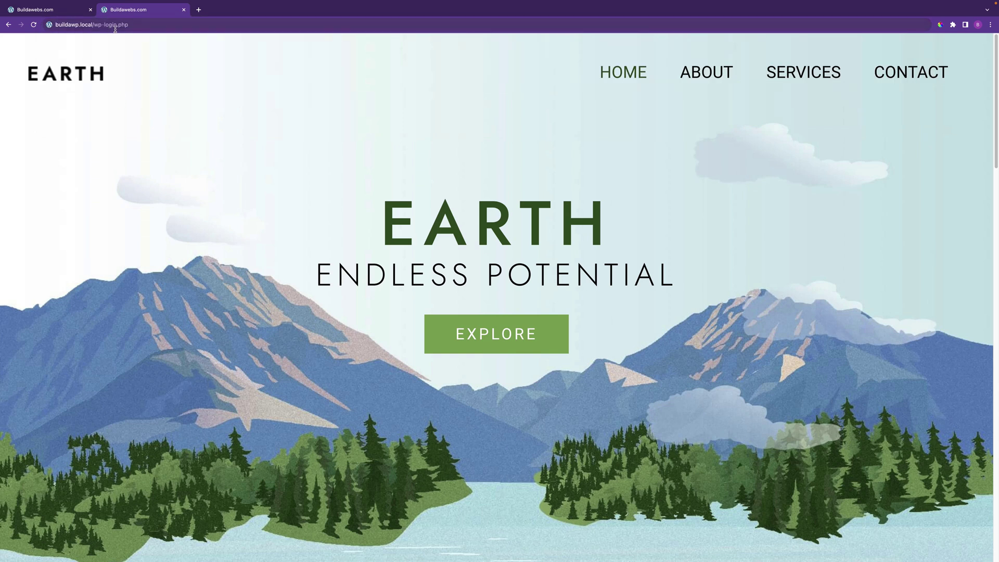
pyautogui.click(134, 26)
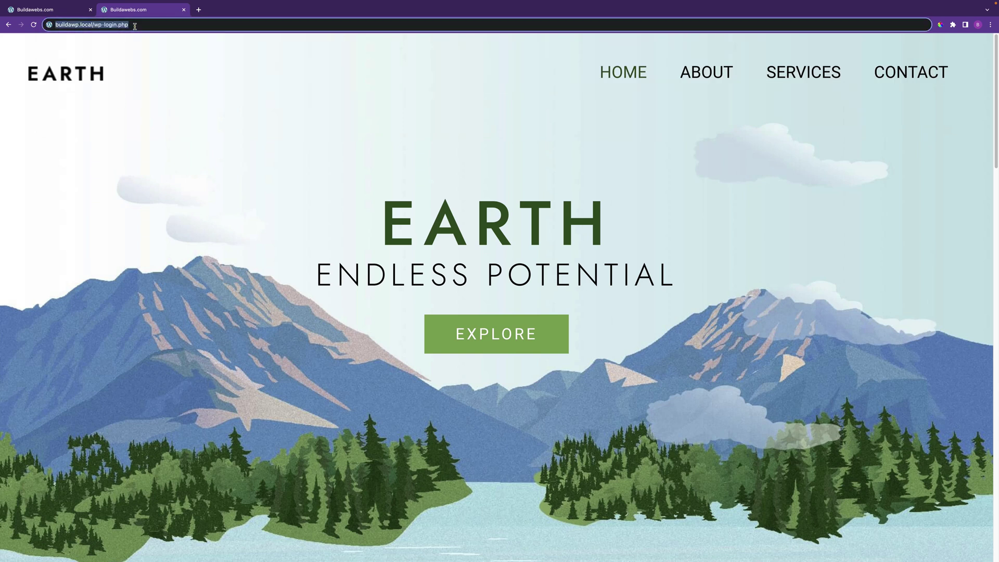
pyautogui.press('Return')
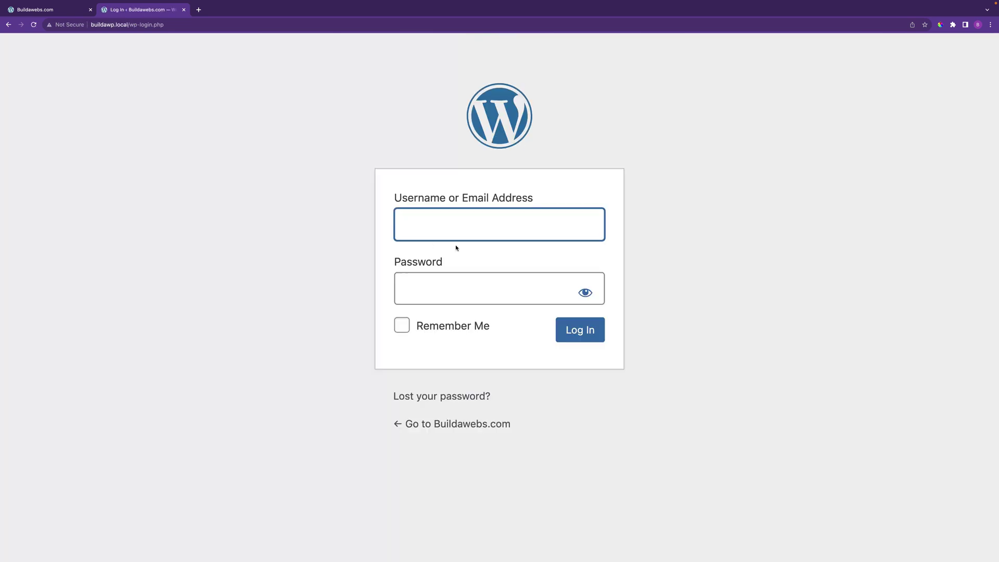
# Enter the imported site's admin username and password in the login form
pyautogui.write('buildawp')
pyautogui.press('Tab')
pyautogui.write('************')
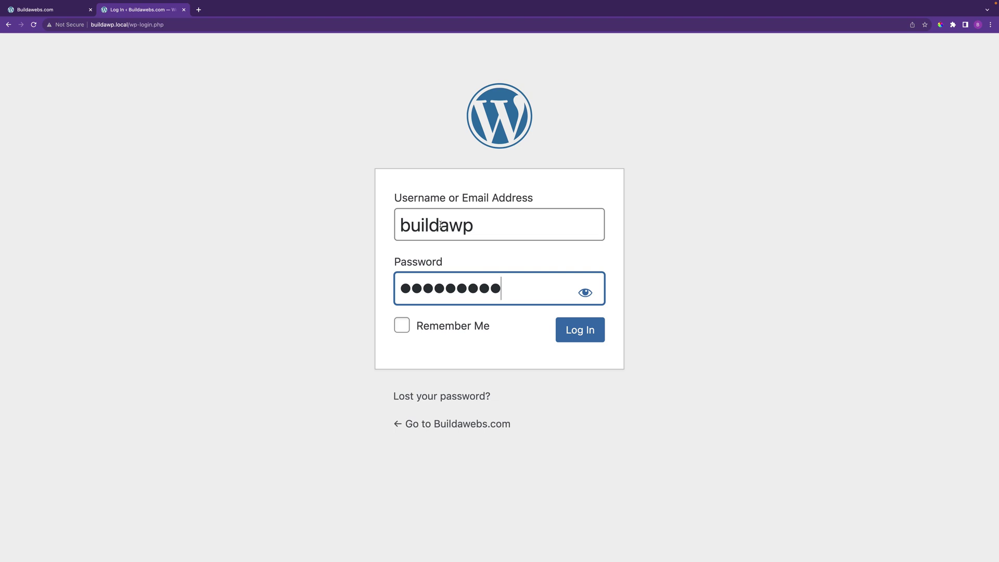
pyautogui.write('****')
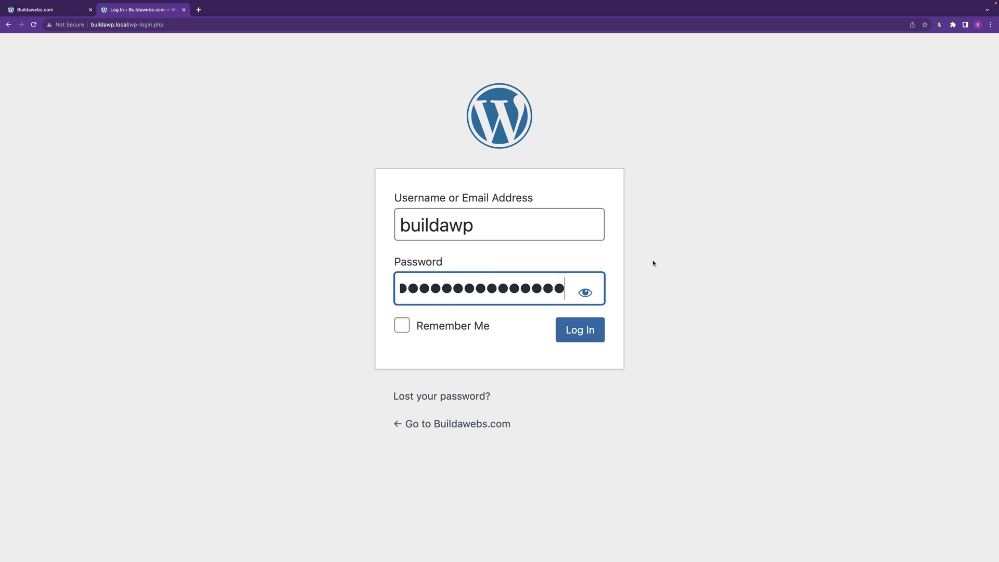
pyautogui.click(586, 332)
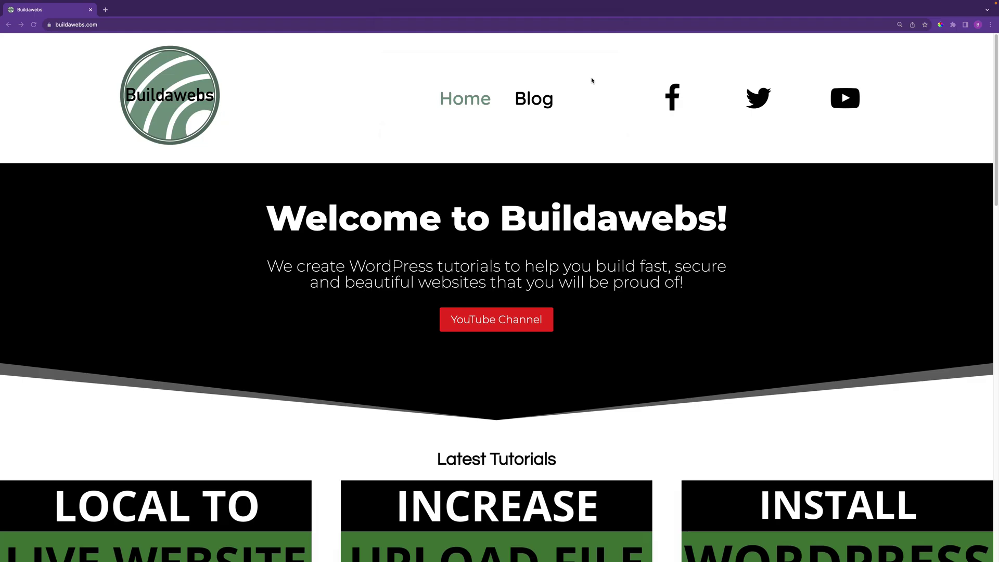